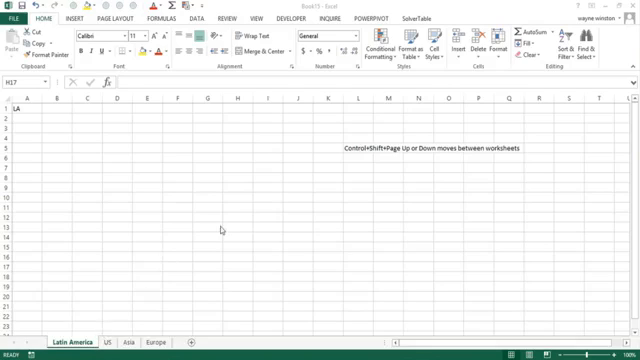
Enter the file name Threedtemplatetemp.xlsx in cell L7 below the note
click(363, 166)
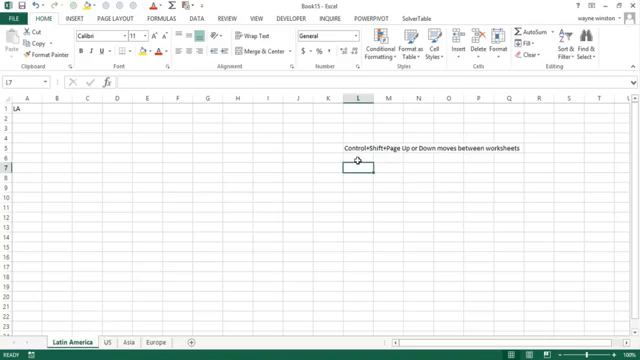
text(Three)
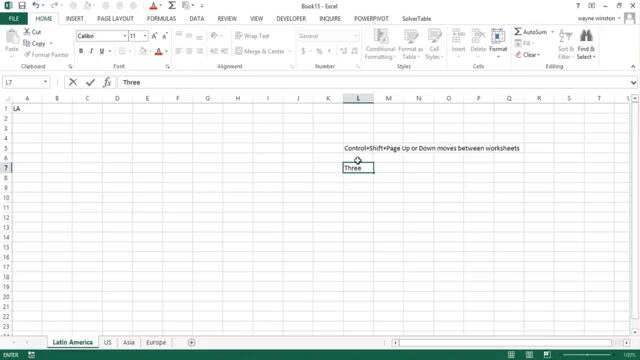
text(dtempla)
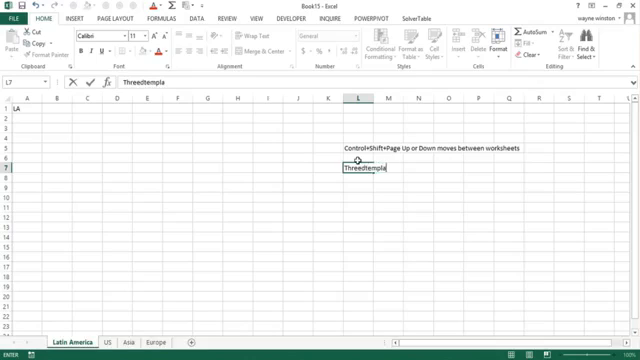
text(tete)
text(mp.x)
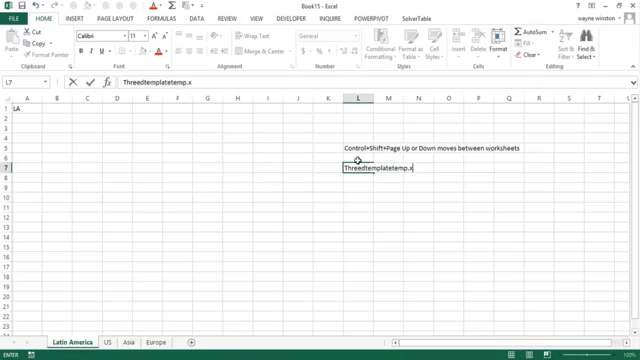
text(lsx)
key(Return)
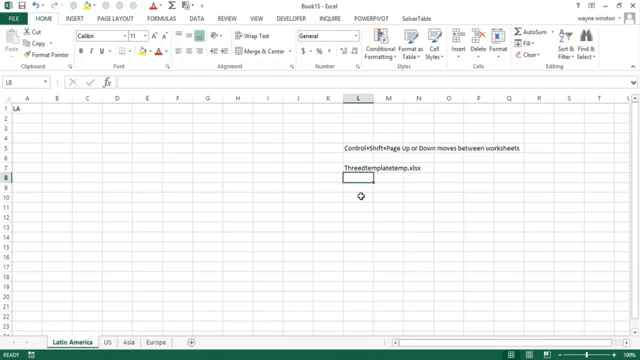
Group Latin America with US and Asia via Ctrl+Shift+Page Down, then clear LA from A1
key(ctrl+shift+Page_Down)
key(ctrl+shift+Page_Down)
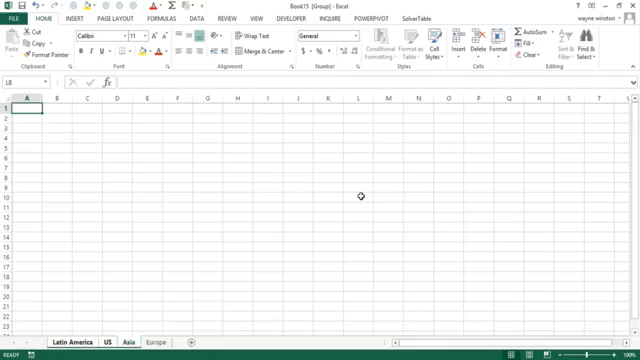
key(ctrl+shift+Page_Down)
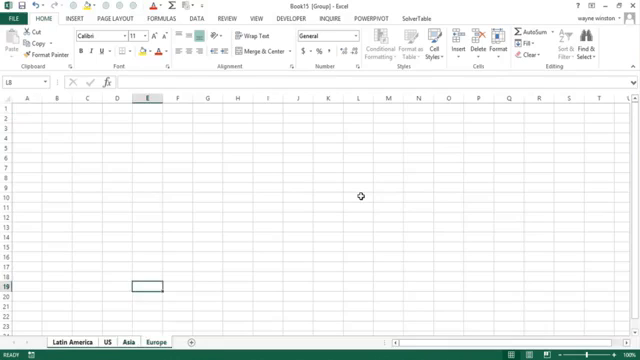
key(ctrl+shift+Page_Up)
key(ctrl+shift+Page_Up)
key(ctrl+shift+Page_Up)
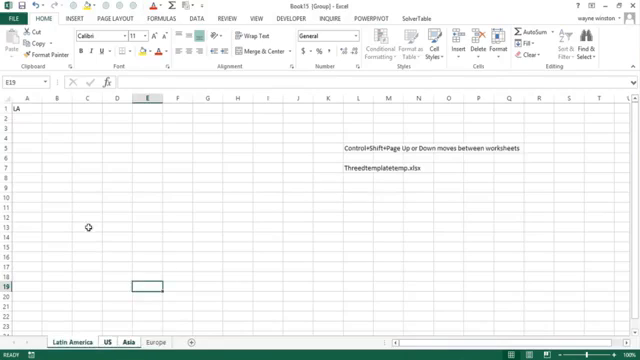
click(28, 109)
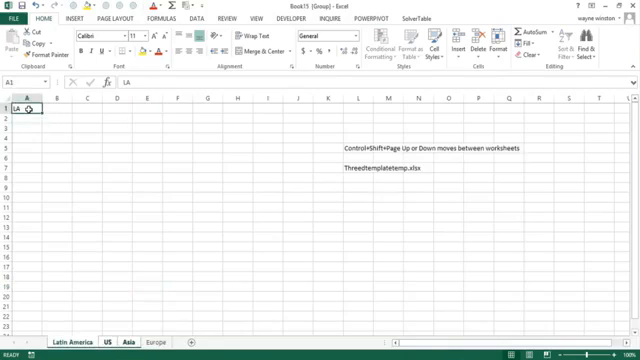
key(Delete)
Shift-select the Europe sheet so all four regional sheets are grouped
ctrl+click(156, 342)
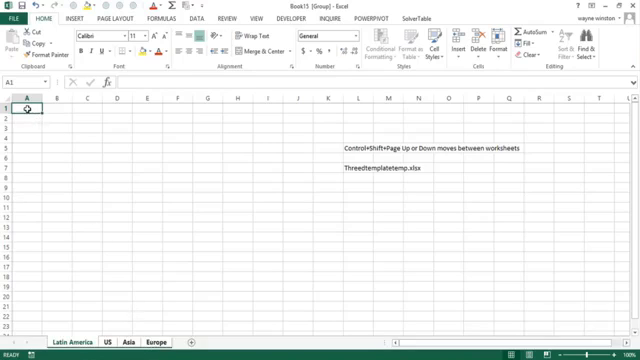
text(Price)
Enter the row labels Price, Demand and Revenue in A1:A3
key(Return)
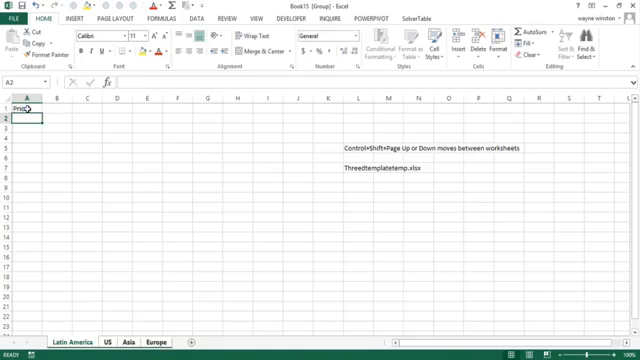
text(Demand)
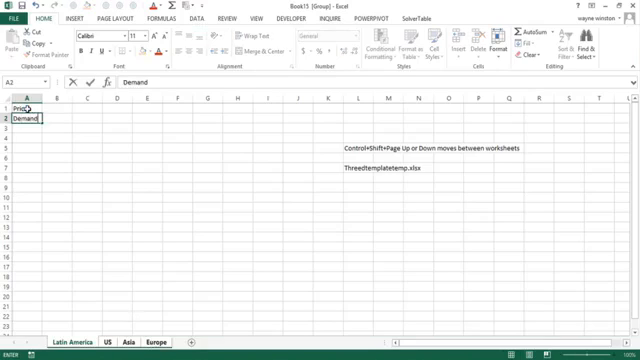
key(Return)
text(Rev)
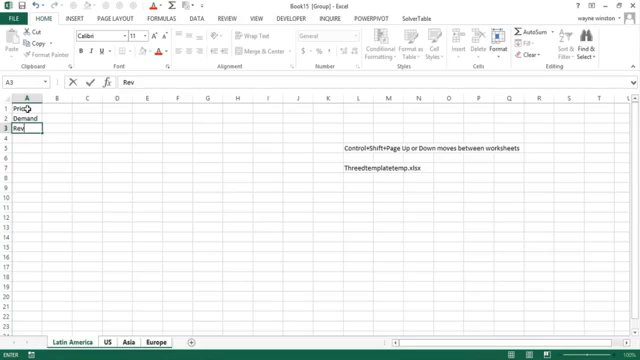
text(enue)
key(Return)
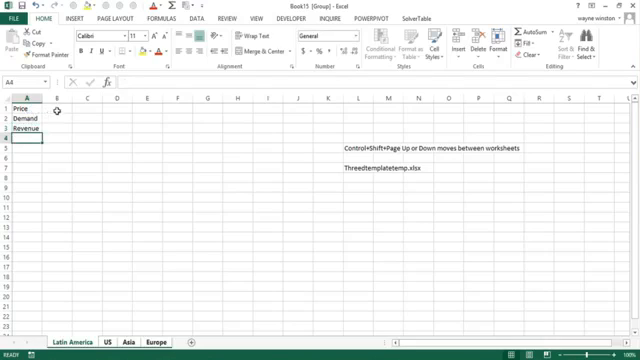
Enter Price 5, Demand 10 and Revenue formula =B1*B2 giving 50
click(59, 109)
text(3)
key(Return)
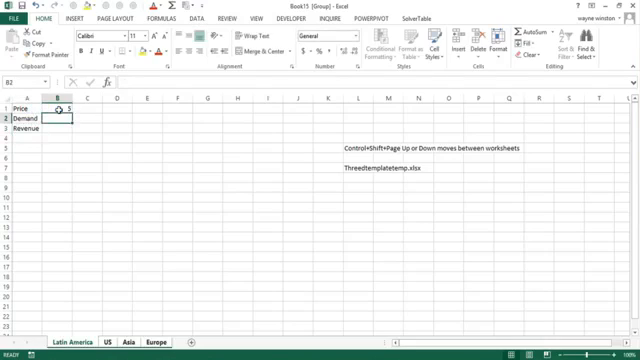
text(10)
key(Return)
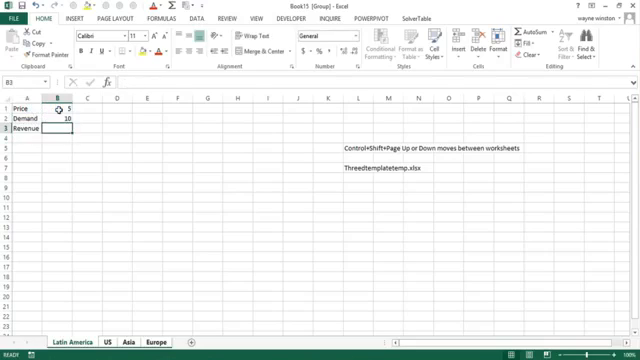
text(=)
click(59, 109)
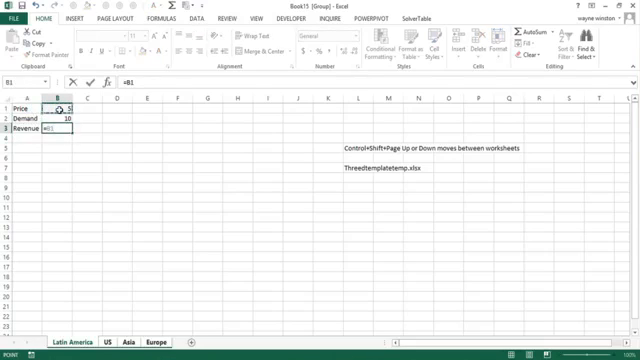
text(*)
click(57, 118)
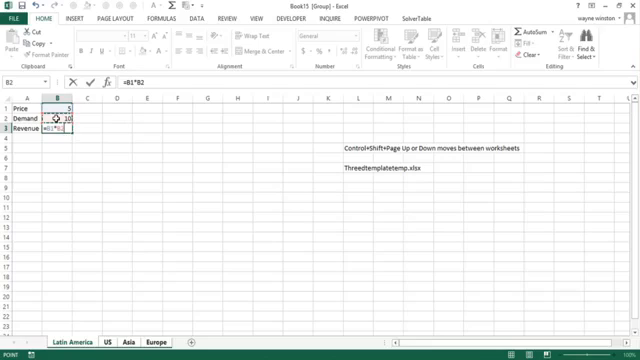
key(ctrl+Return)
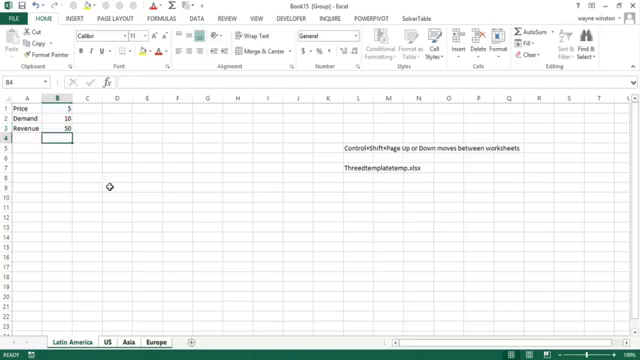
Check US, Europe and Asia sheets show the same template, returning to Latin America
click(126, 196)
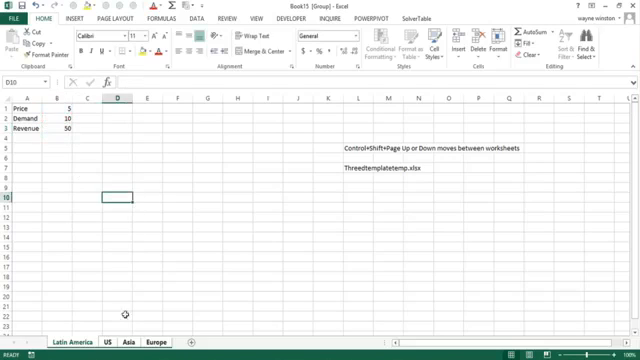
click(110, 343)
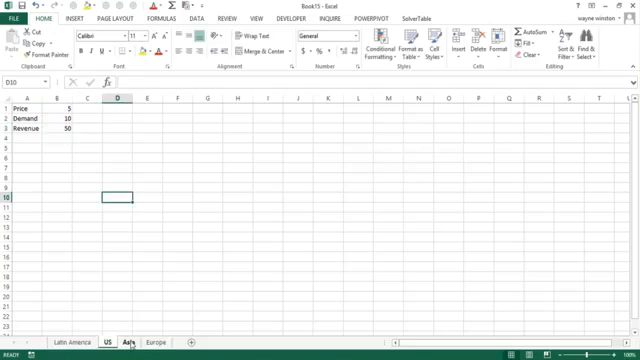
click(155, 342)
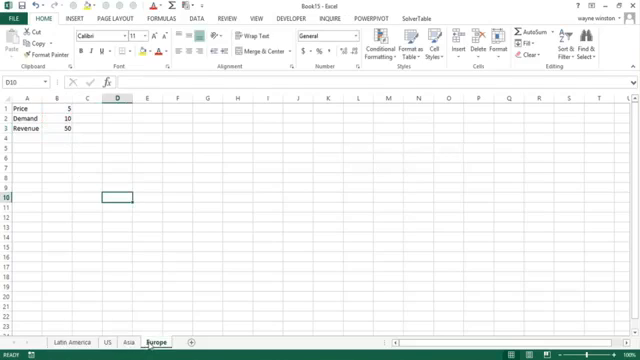
shift+click(73, 342)
key(ctrl+Page_Down)
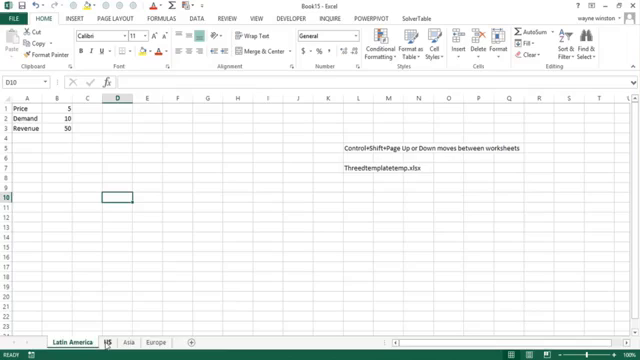
key(ctrl+Page_Down)
key(ctrl+Page_Down)
click(73, 343)
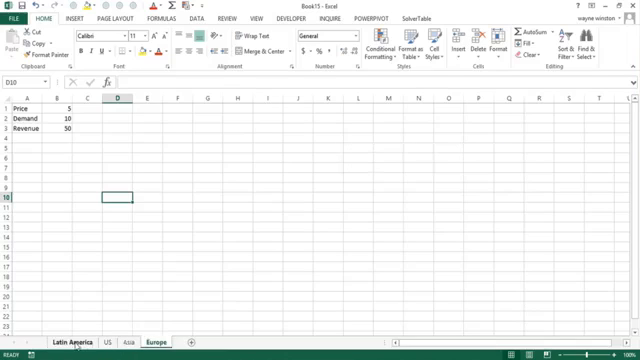